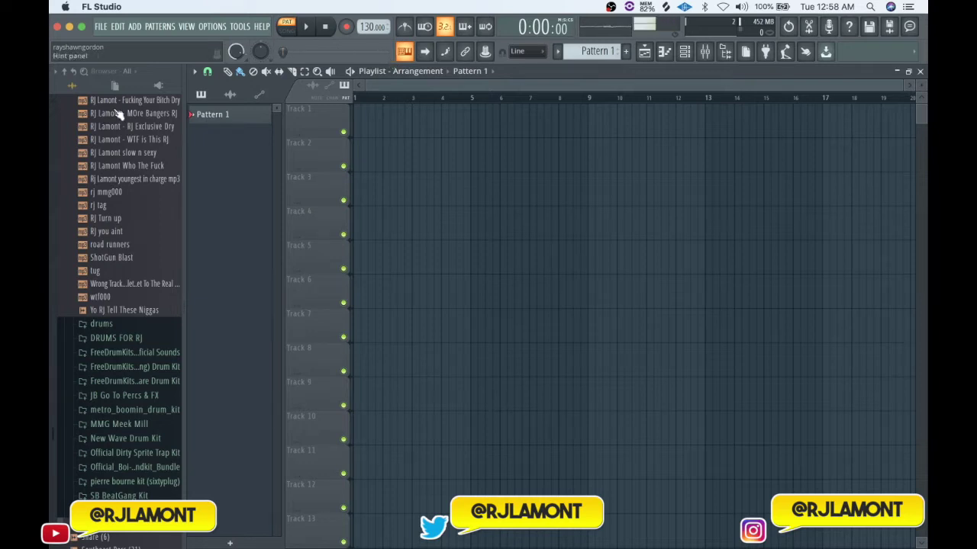
# Hide and show the playlist repeatedly to reveal the mixer underneath
pyautogui.scroll(-1, 301, 99)
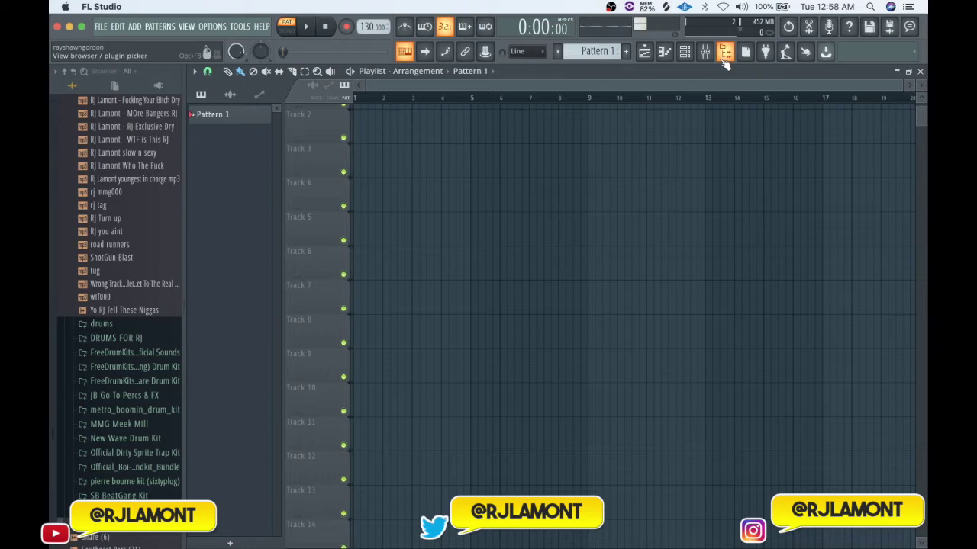
pyautogui.click(642, 57)
pyautogui.click(642, 56)
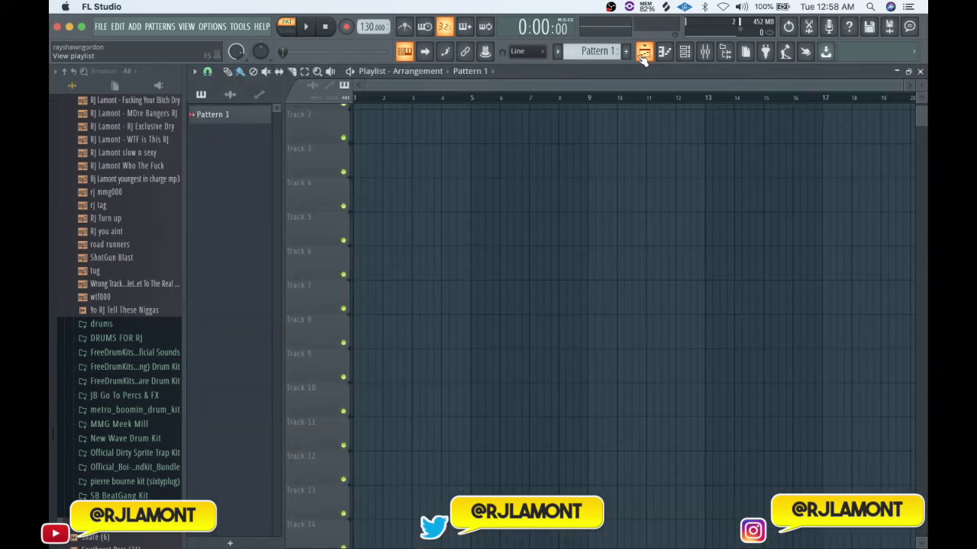
pyautogui.click(642, 57)
pyautogui.click(642, 56)
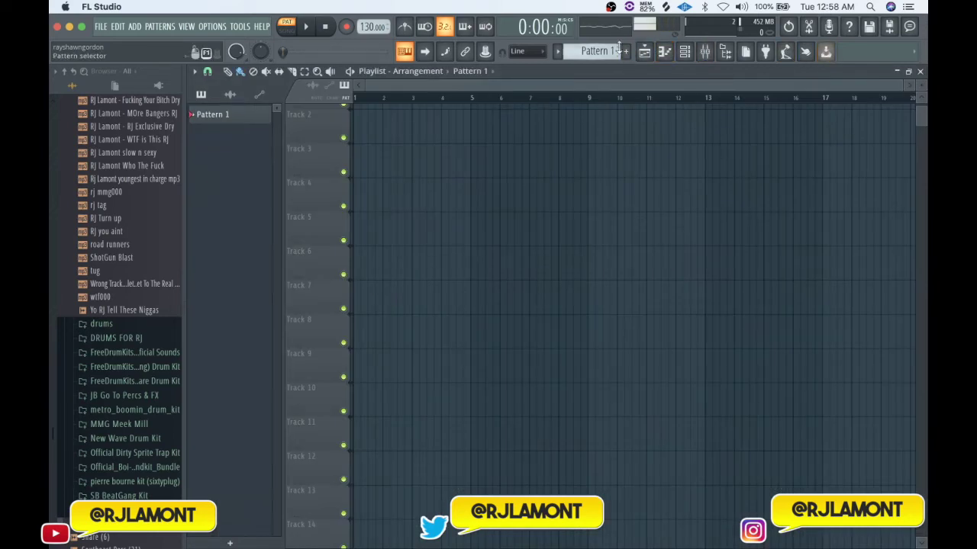
pyautogui.click(647, 57)
# Toggle the piano roll, channel rack and mixer windows, ending with the playlist in front
pyautogui.click(664, 52)
pyautogui.click(664, 52)
pyautogui.click(684, 52)
pyautogui.click(685, 52)
pyautogui.click(705, 52)
pyautogui.click(705, 52)
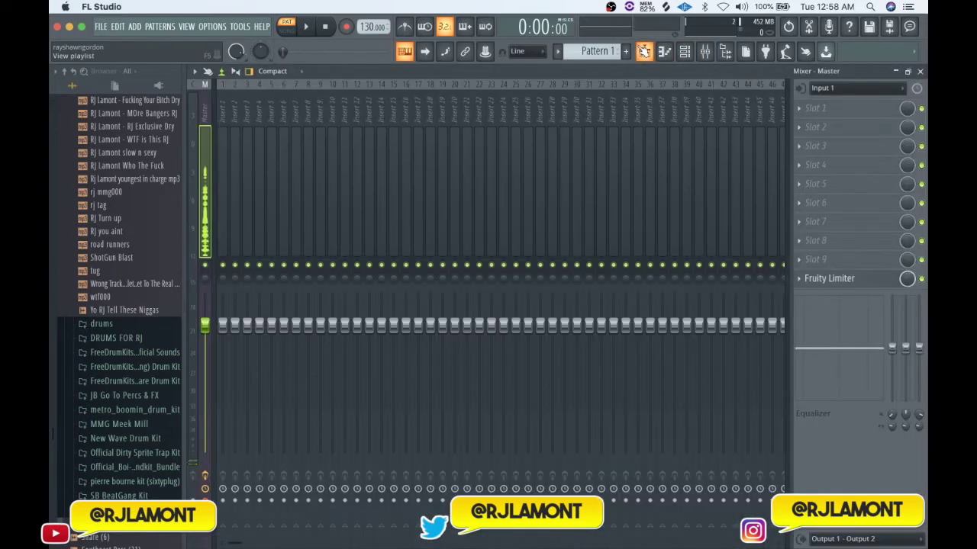
pyautogui.click(644, 51)
pyautogui.click(644, 51)
pyautogui.click(644, 51)
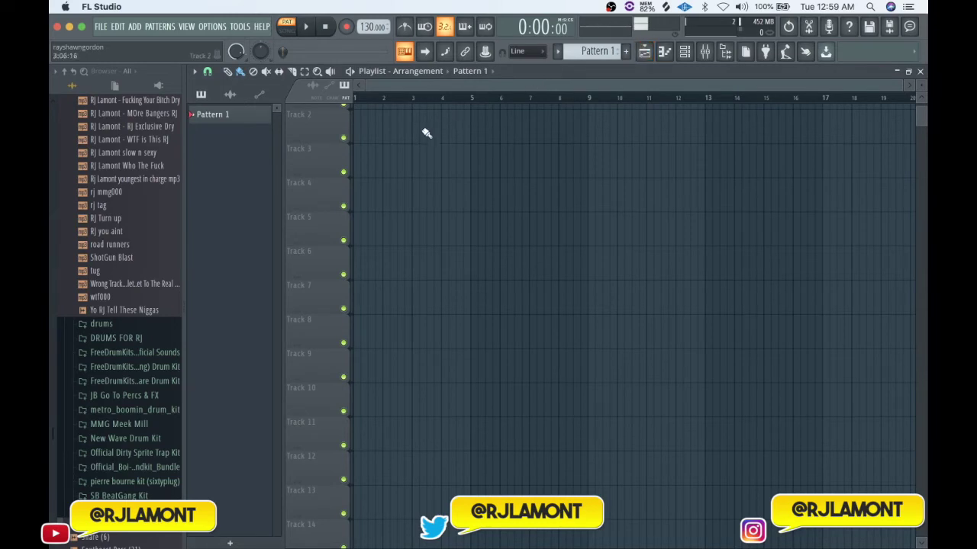
# Place a Pattern 1 clip on Track 1, then delete the Pattern 1 clips at bar 1 and bars 5–9
pyautogui.scroll(1, 427, 133)
pyautogui.moveTo(409, 127); pyautogui.dragTo(583, 122)
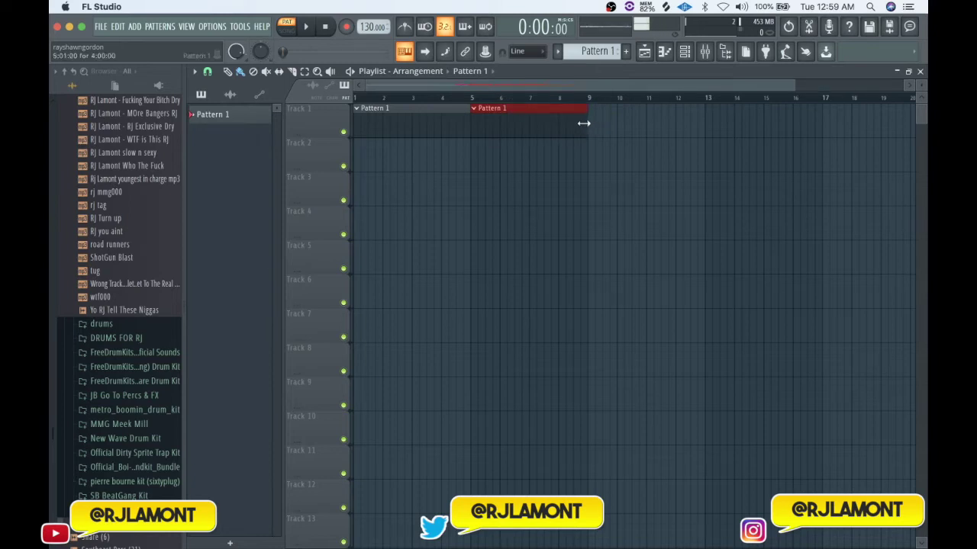
pyautogui.rightClick(519, 126)
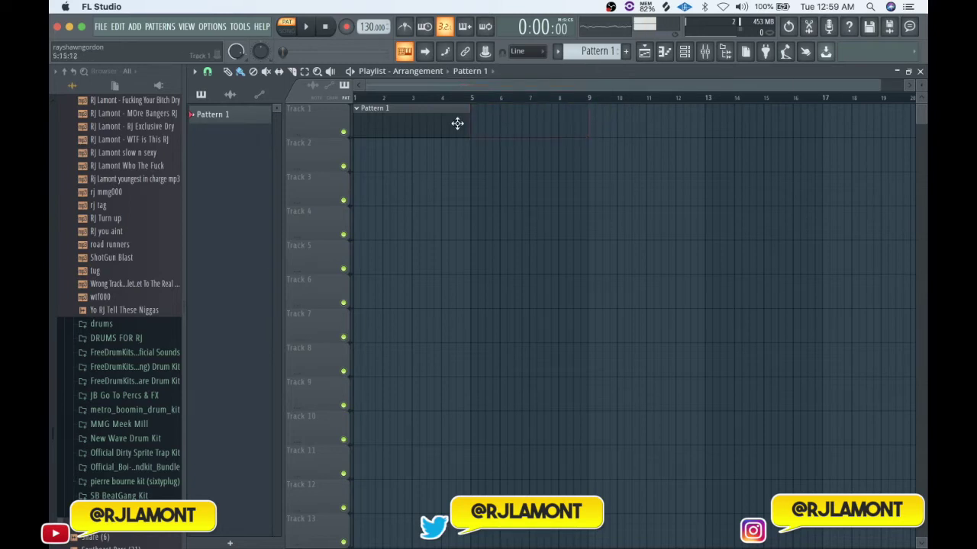
pyautogui.rightClick(442, 127)
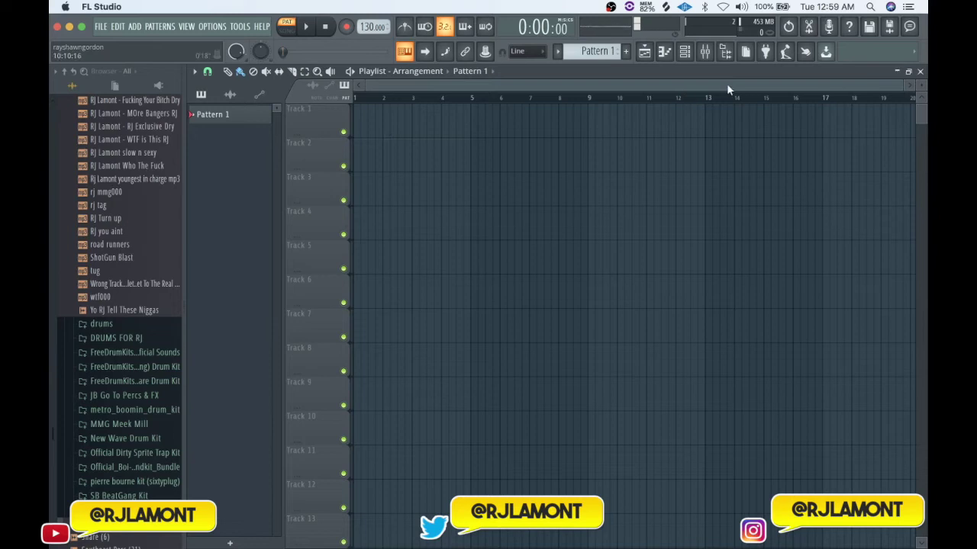
# Scroll through the Kick piano roll, then return to the playlist with the channel rack over it
pyautogui.click(665, 52)
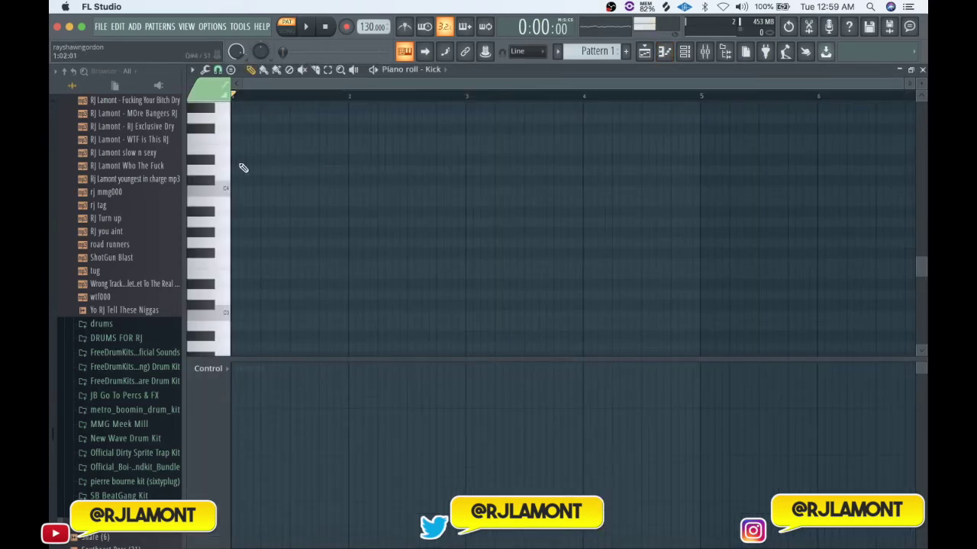
pyautogui.scroll(3, 251, 165)
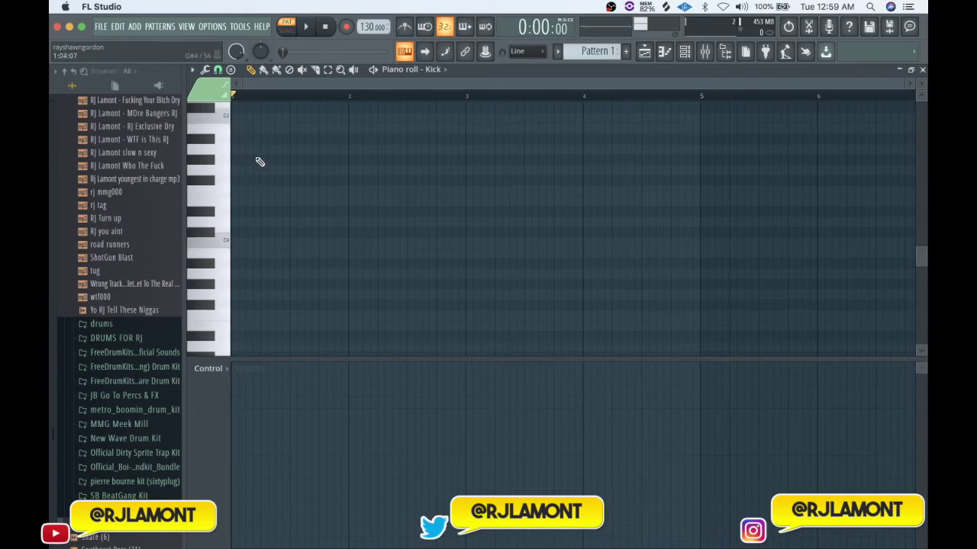
pyautogui.scroll(1, 255, 161)
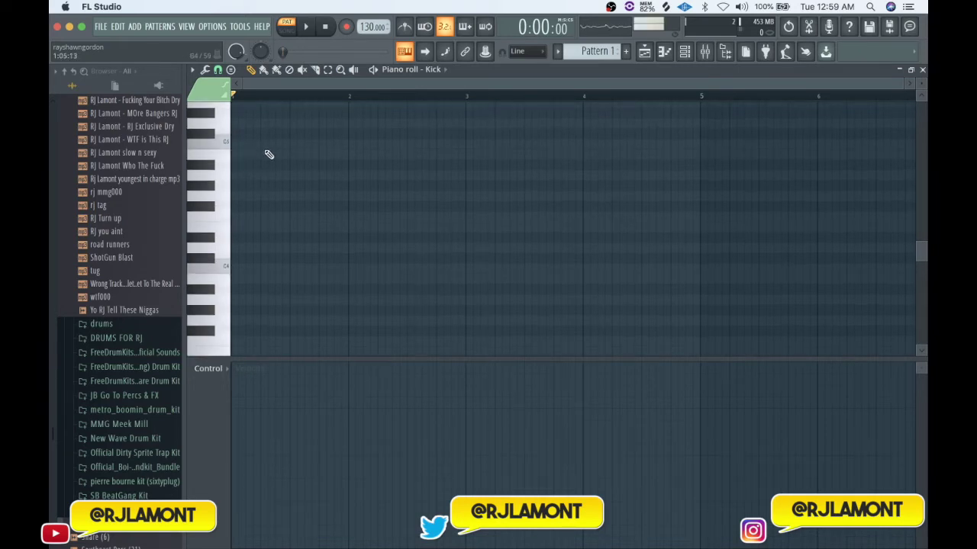
pyautogui.scroll(6, 301, 147)
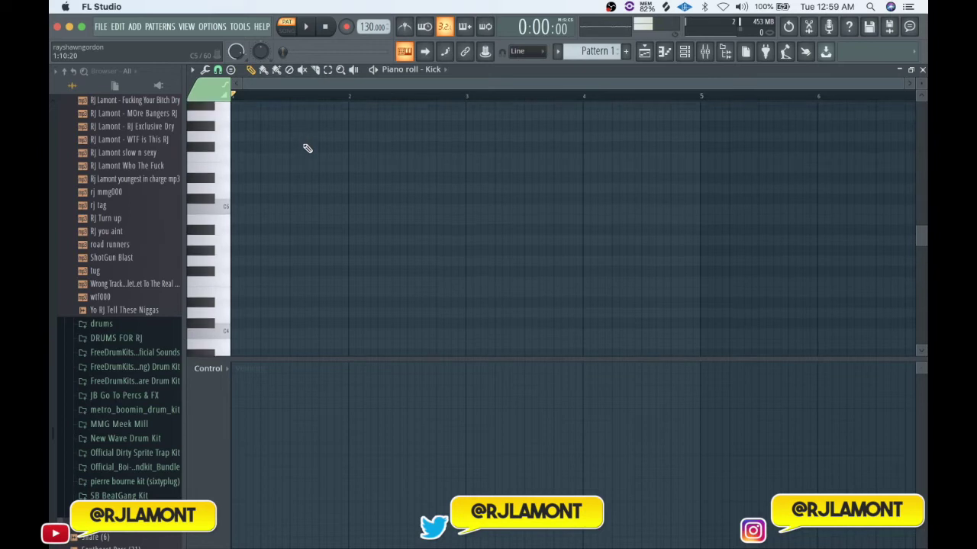
pyautogui.scroll(2, 305, 148)
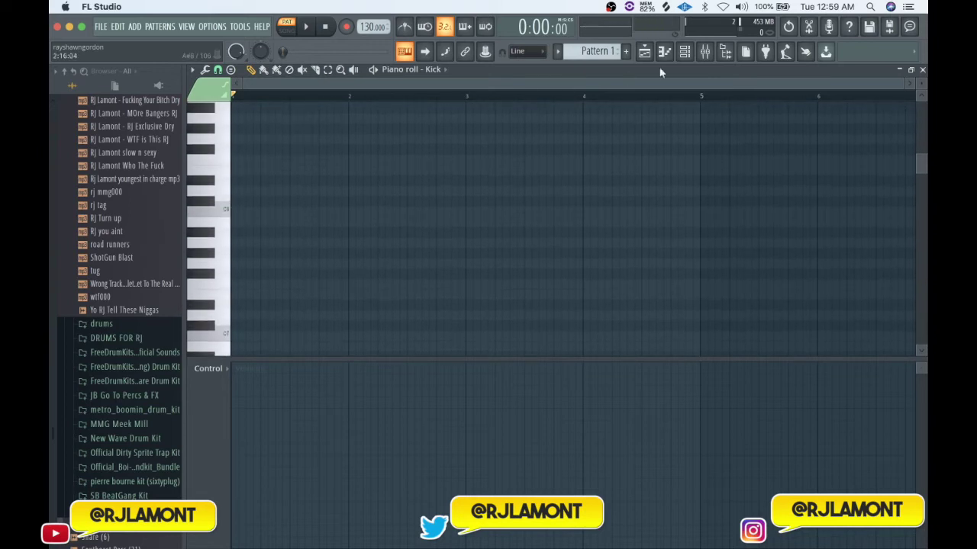
pyautogui.click(647, 55)
pyautogui.click(686, 61)
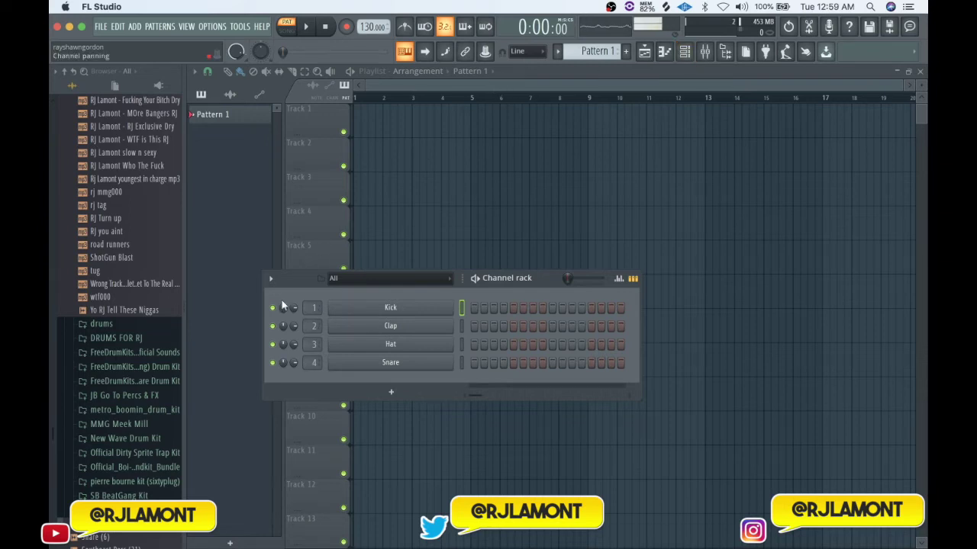
# Pan the Kick left, drop its volume to about 66%, play steps 3–13 then clear them, and open the mixer
pyautogui.moveTo(283, 307); pyautogui.dragTo(283, 307)
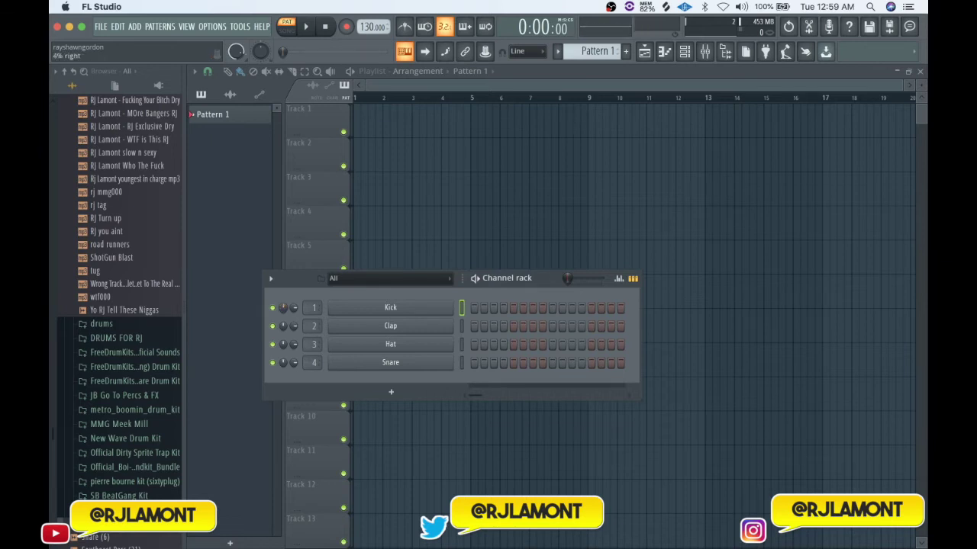
pyautogui.moveTo(294, 307); pyautogui.dragTo(294, 308)
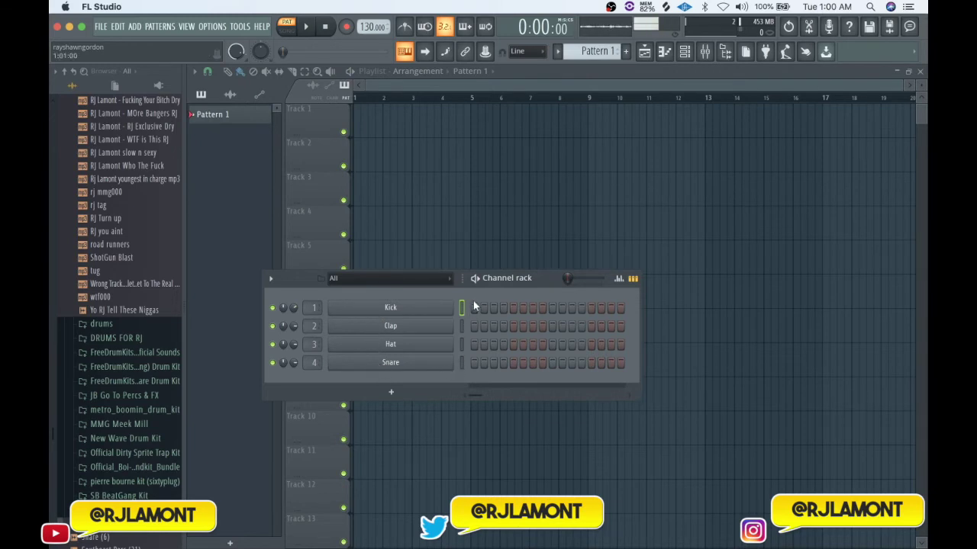
pyautogui.moveTo(500, 309); pyautogui.dragTo(590, 309)
pyautogui.press('space')
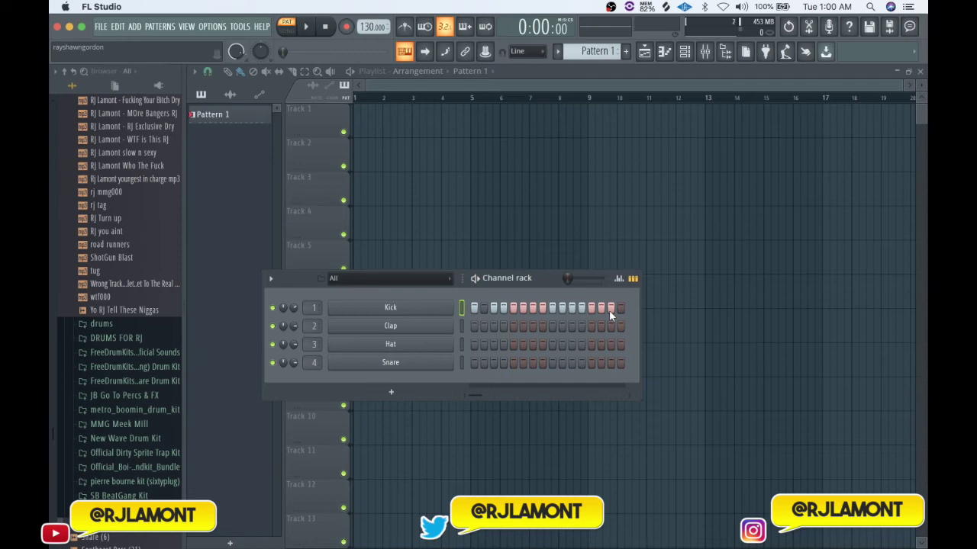
pyautogui.moveTo(609, 310); pyautogui.dragTo(476, 311)
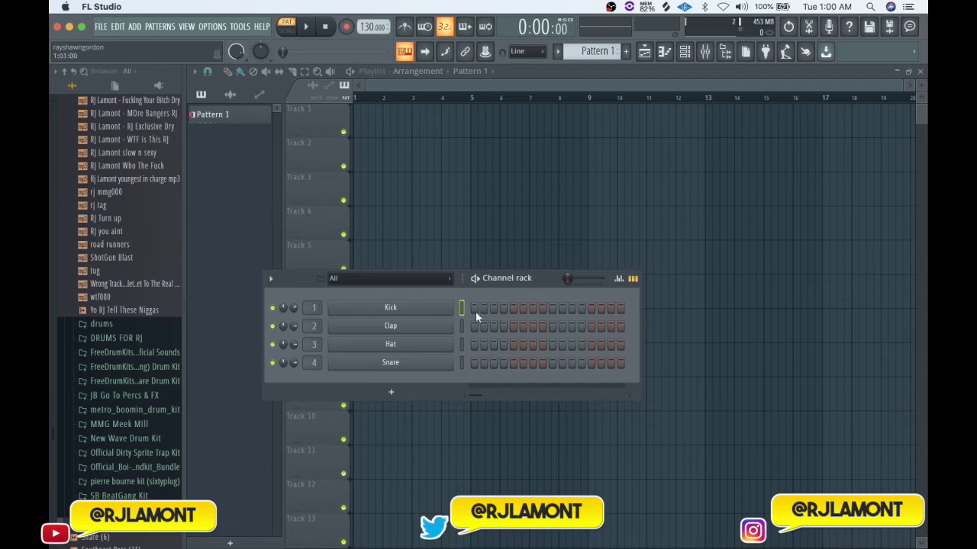
pyautogui.click(705, 54)
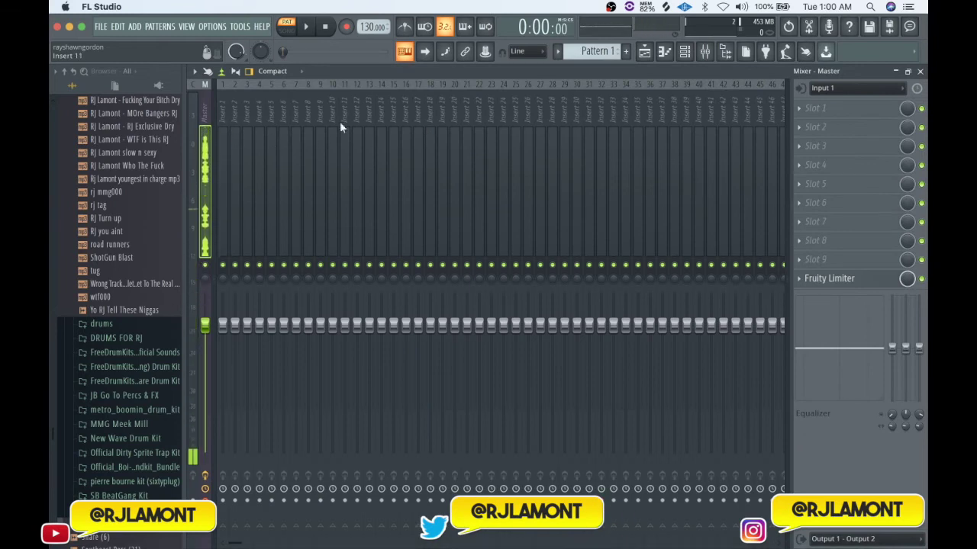
# Step the mixer selection among Inserts 1 to 5, ending on Insert 5
pyautogui.click(234, 117)
pyautogui.click(245, 118)
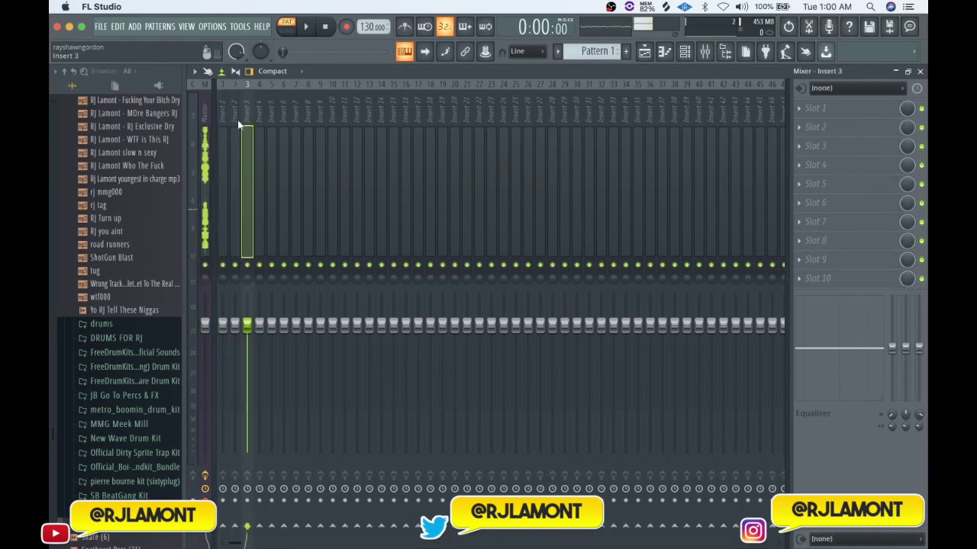
pyautogui.click(223, 114)
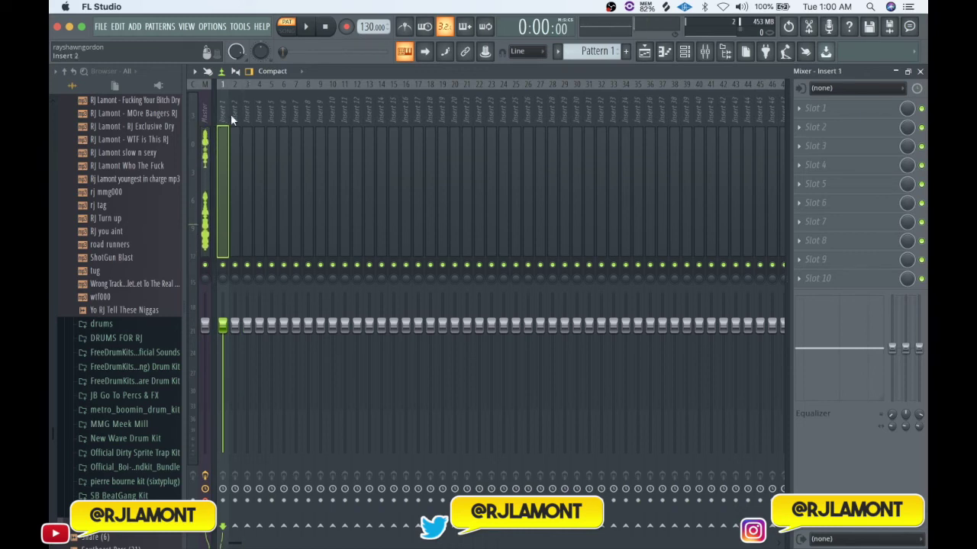
pyautogui.click(232, 115)
pyautogui.click(248, 117)
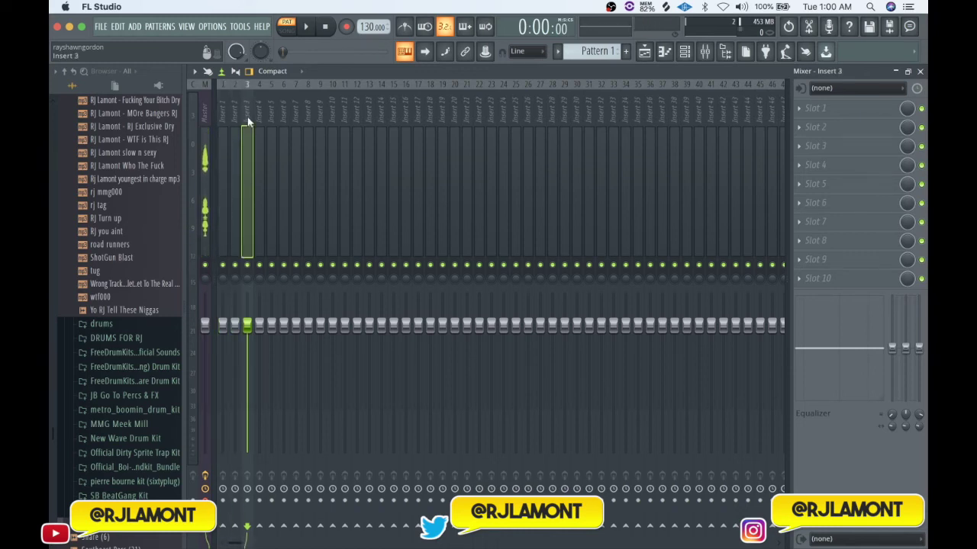
pyautogui.click(261, 116)
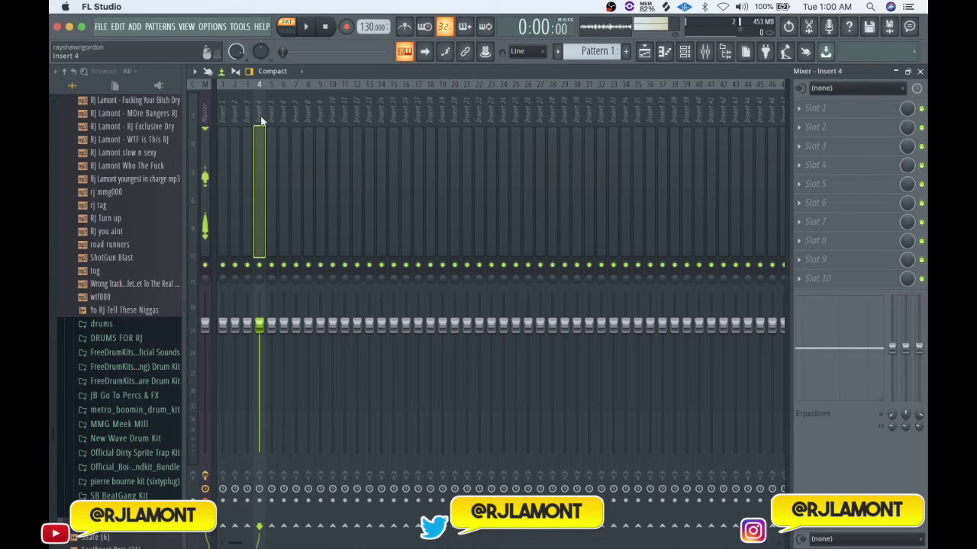
pyautogui.click(233, 116)
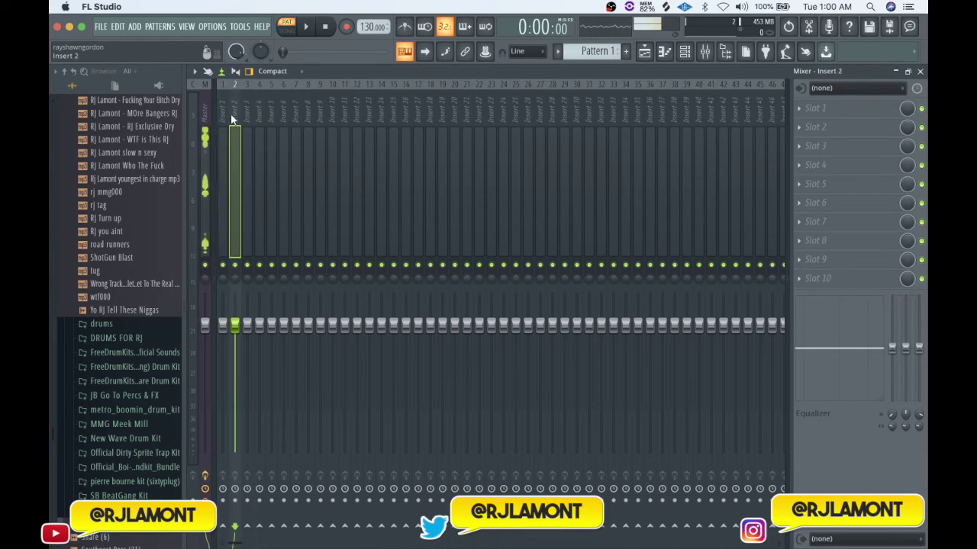
pyautogui.click(246, 115)
pyautogui.click(259, 114)
pyautogui.click(271, 114)
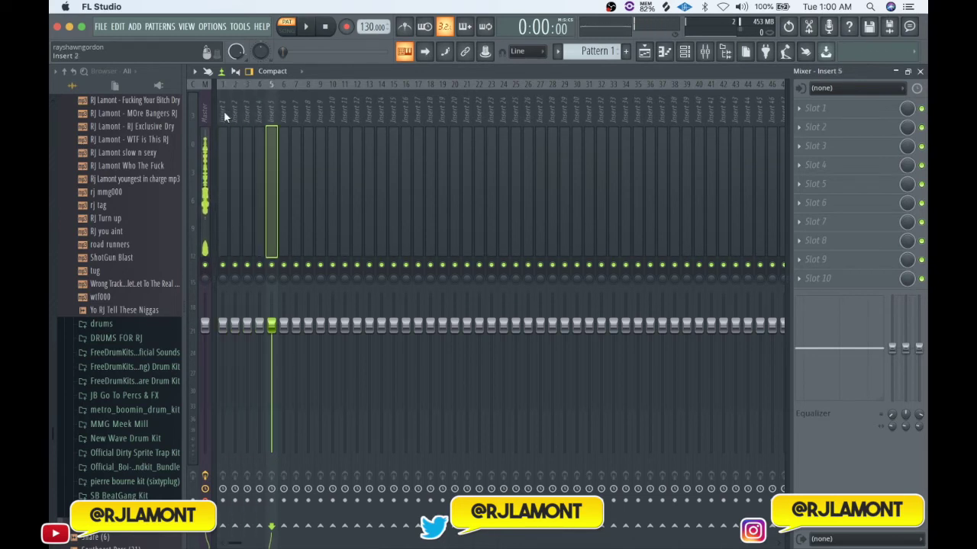
# Sweep the mixer selection from Insert 1 up through Insert 6
pyautogui.click(225, 112)
pyautogui.click(235, 111)
pyautogui.click(245, 112)
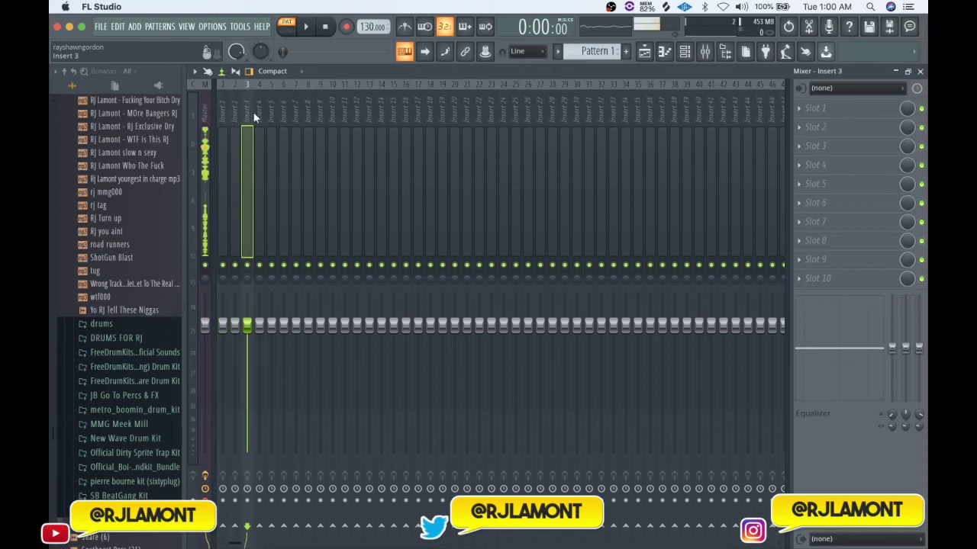
pyautogui.click(258, 111)
pyautogui.click(272, 112)
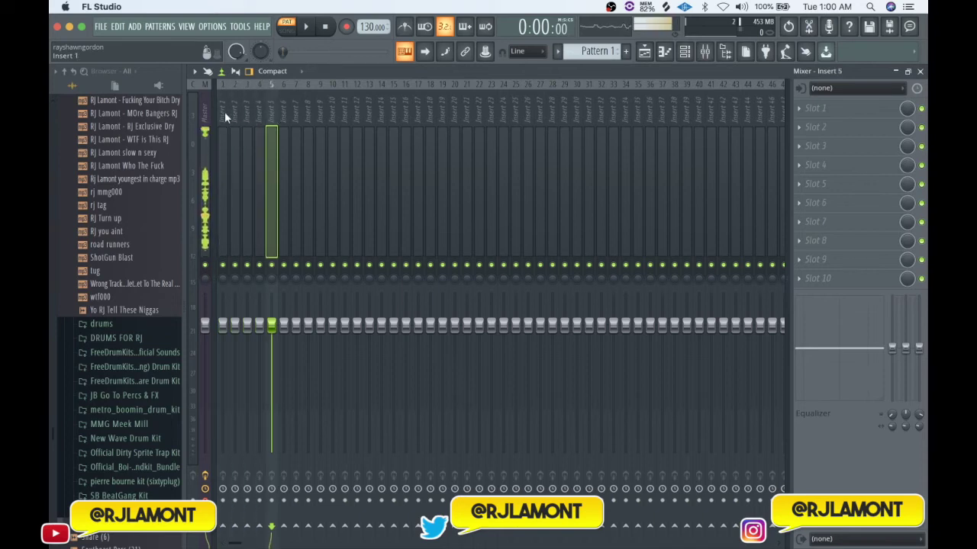
pyautogui.click(224, 112)
pyautogui.click(235, 112)
pyautogui.click(246, 113)
pyautogui.click(258, 112)
pyautogui.click(280, 114)
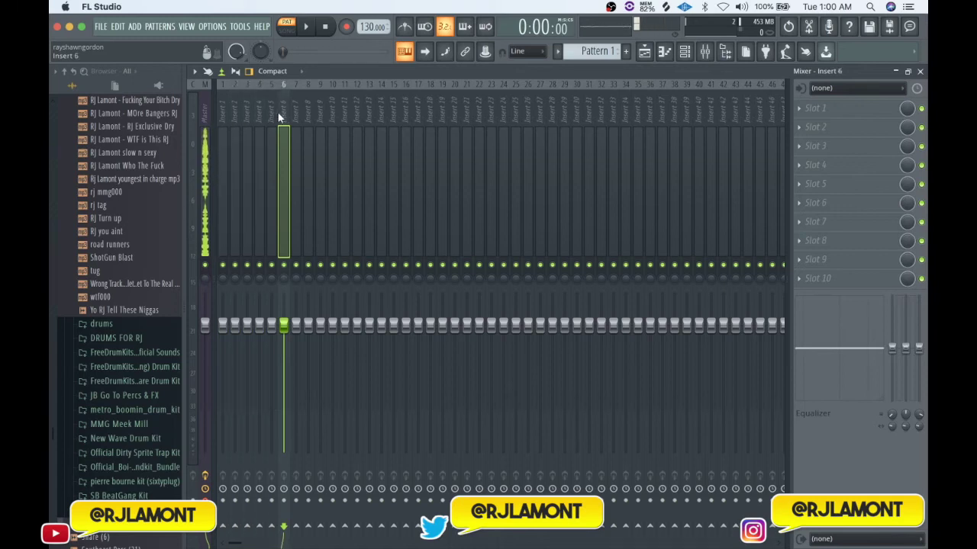
# Step back down from Insert 5 to Insert 1, then settle on Insert 2
pyautogui.click(273, 111)
pyautogui.click(261, 108)
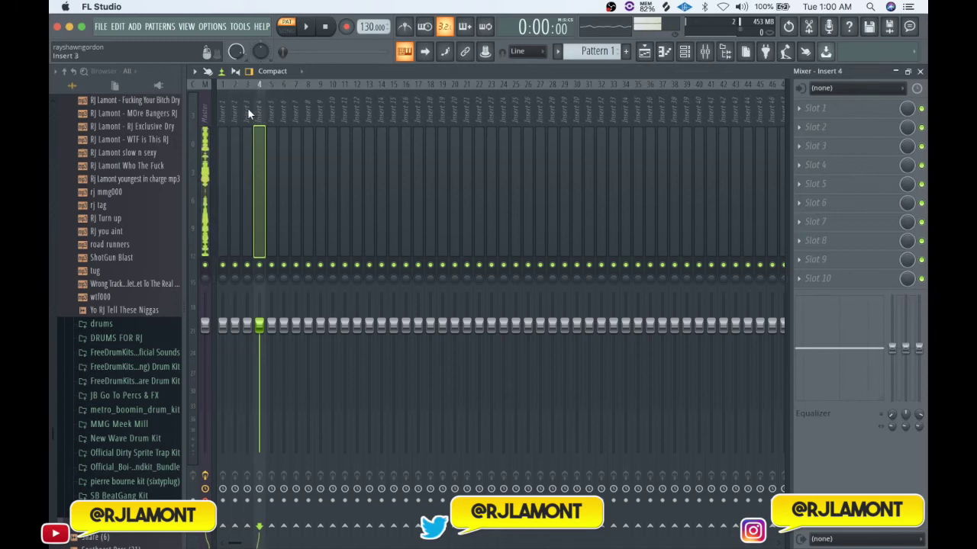
pyautogui.click(246, 107)
pyautogui.click(234, 107)
pyautogui.click(223, 108)
pyautogui.click(239, 108)
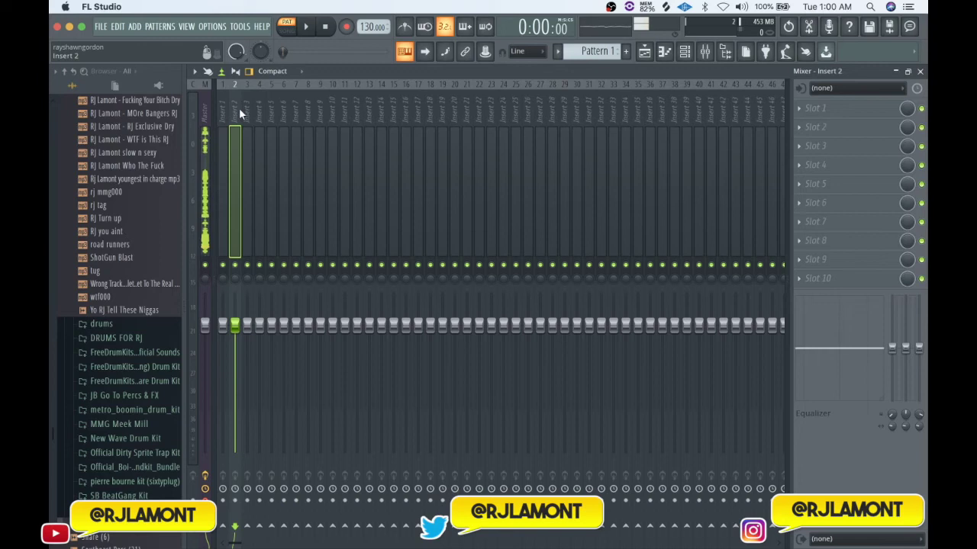
# Hide and show the sample browser twice
pyautogui.scroll(3, 126, 124)
pyautogui.scroll(4, 126, 122)
pyautogui.click(724, 51)
pyautogui.click(724, 51)
pyautogui.click(724, 51)
pyautogui.click(724, 51)
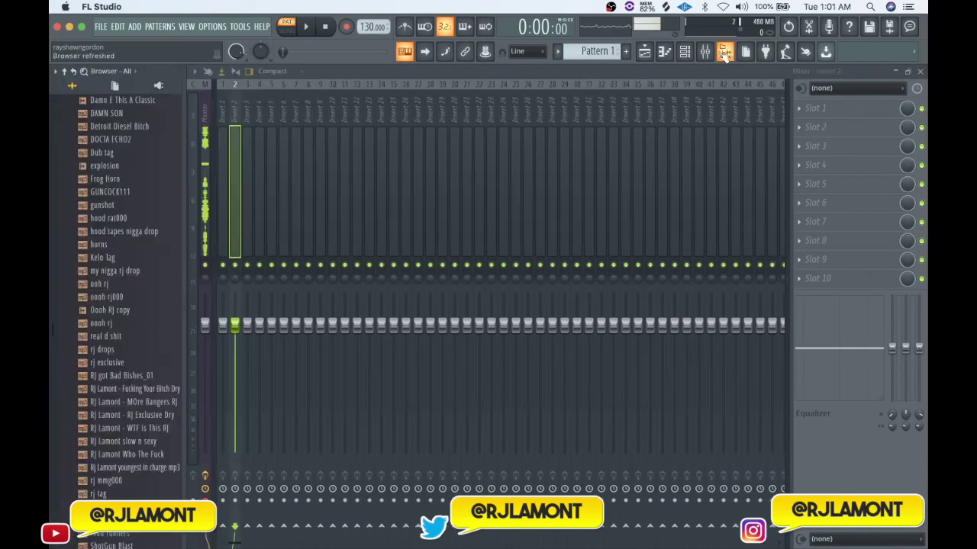
# Browse the RJLS SSD > Drums folders, opening Always Trippin DRUM KIT and peeking into its 808 folder
pyautogui.scroll(5, 122, 126)
pyautogui.click(125, 128)
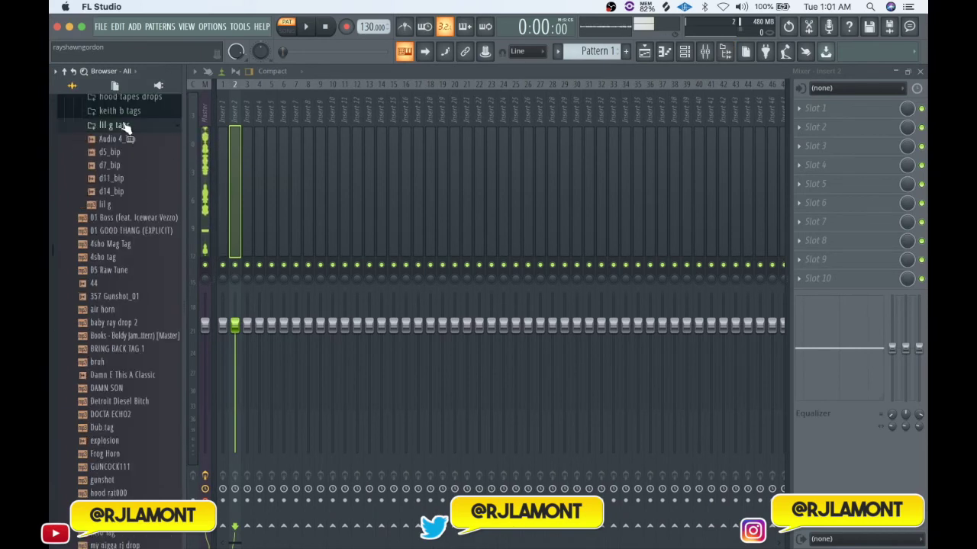
pyautogui.scroll(2, 126, 132)
pyautogui.click(122, 154)
pyautogui.scroll(2, 125, 157)
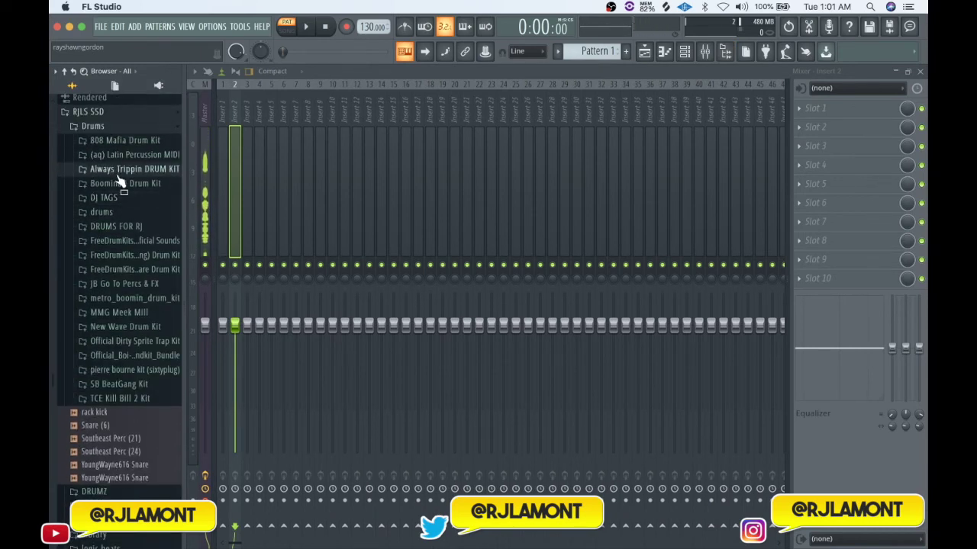
pyautogui.click(122, 170)
pyautogui.click(116, 186)
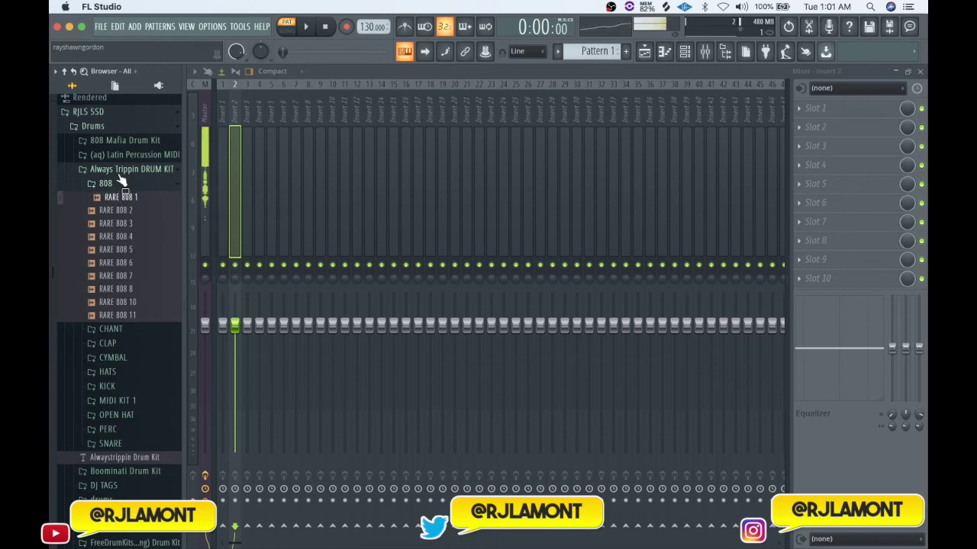
pyautogui.click(99, 184)
# Audition RARE CLAP 2, a cymbal and RARE HAT 1, then collapse the kit folders and refresh the browser
pyautogui.click(109, 213)
pyautogui.click(118, 239)
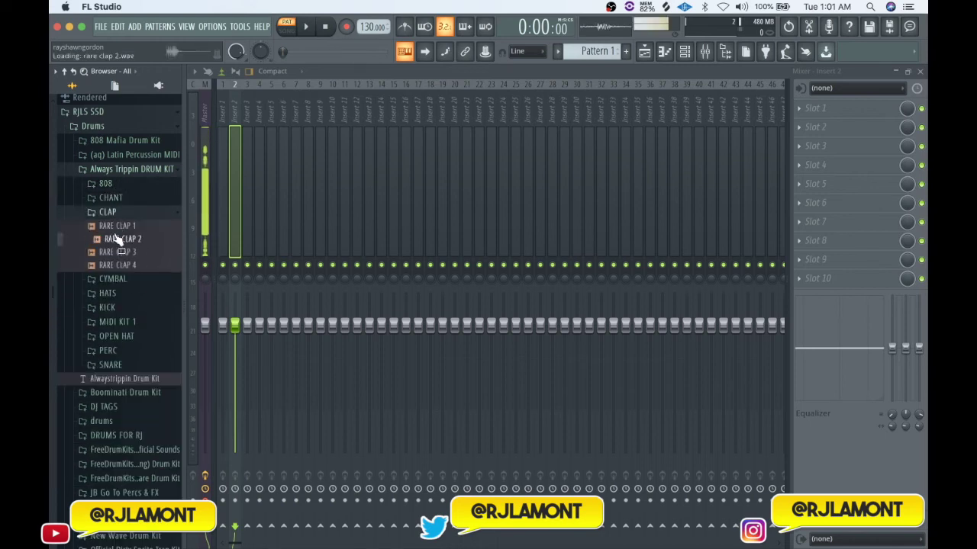
pyautogui.click(122, 278)
pyautogui.click(126, 294)
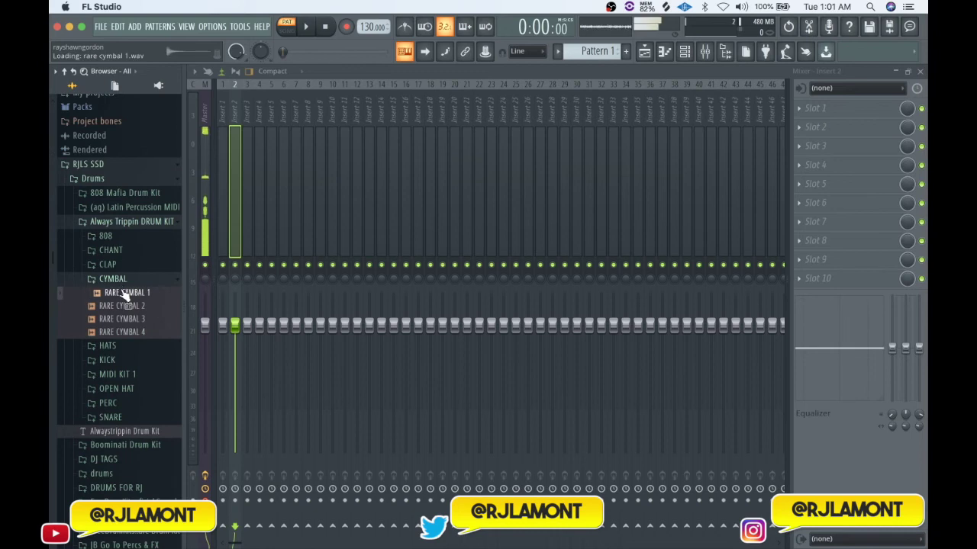
pyautogui.click(128, 346)
pyautogui.click(125, 359)
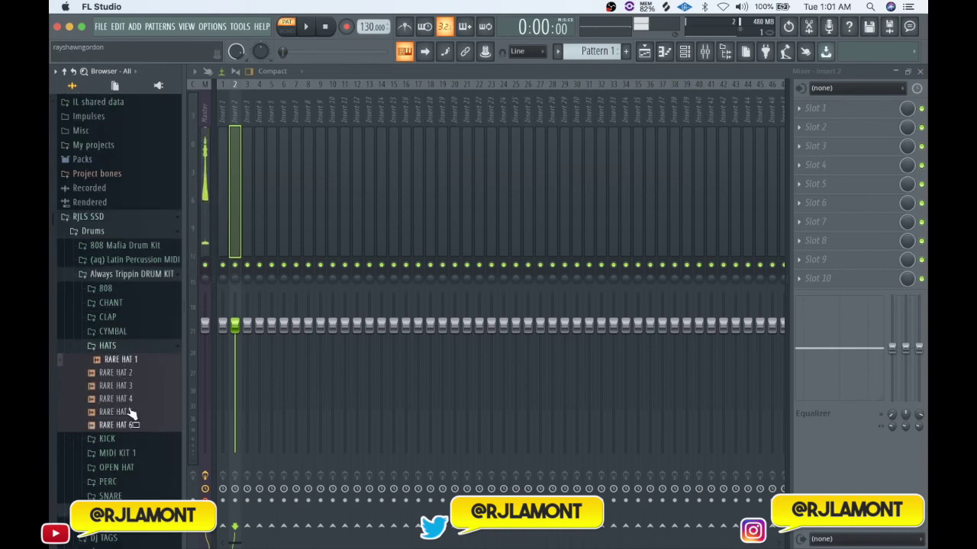
pyautogui.click(121, 347)
pyautogui.click(126, 274)
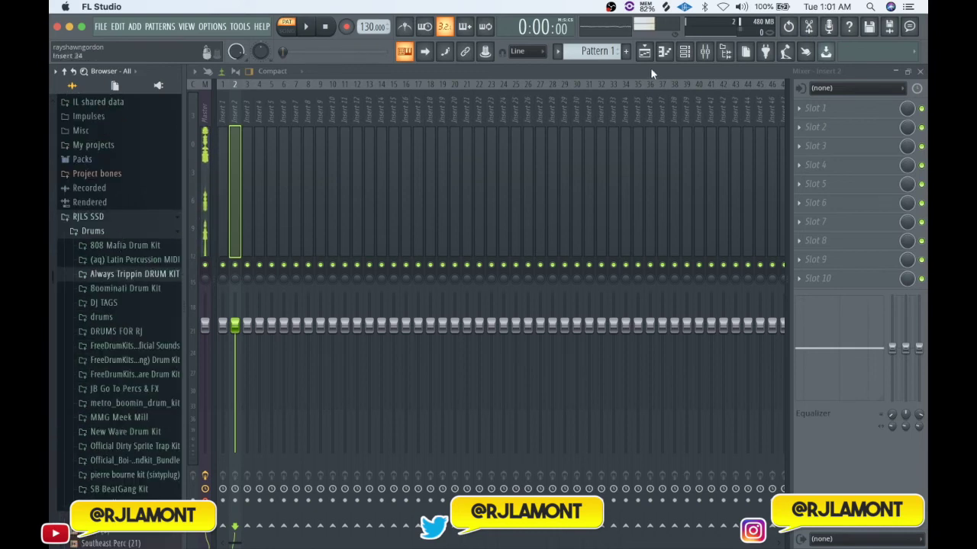
pyautogui.click(727, 53)
pyautogui.click(727, 55)
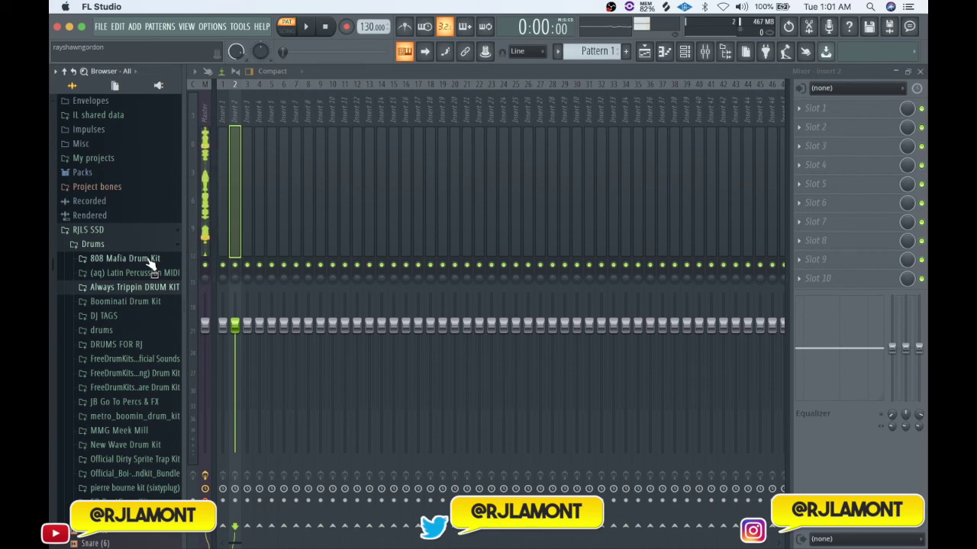
pyautogui.click(644, 51)
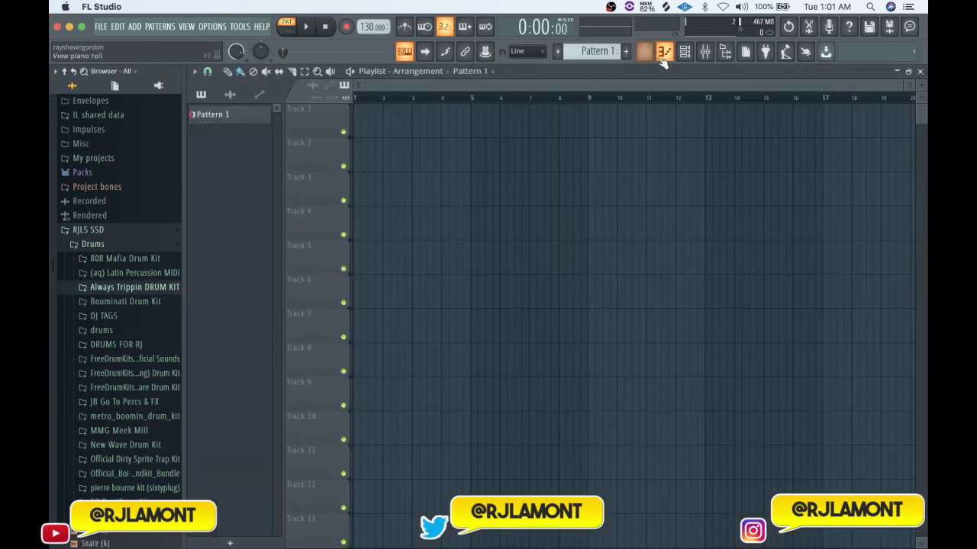
pyautogui.click(664, 52)
pyautogui.click(664, 51)
pyautogui.click(644, 51)
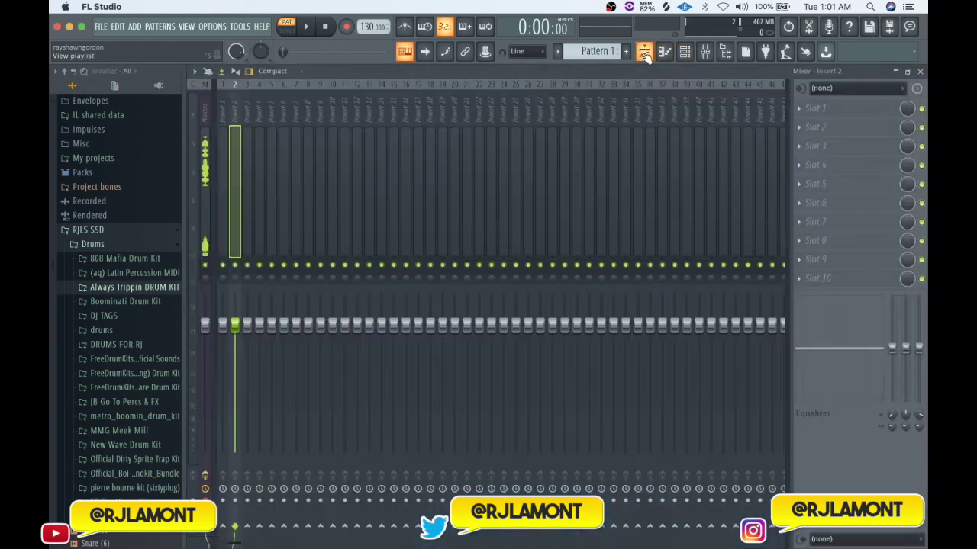
pyautogui.click(644, 55)
pyautogui.click(664, 57)
pyautogui.click(685, 57)
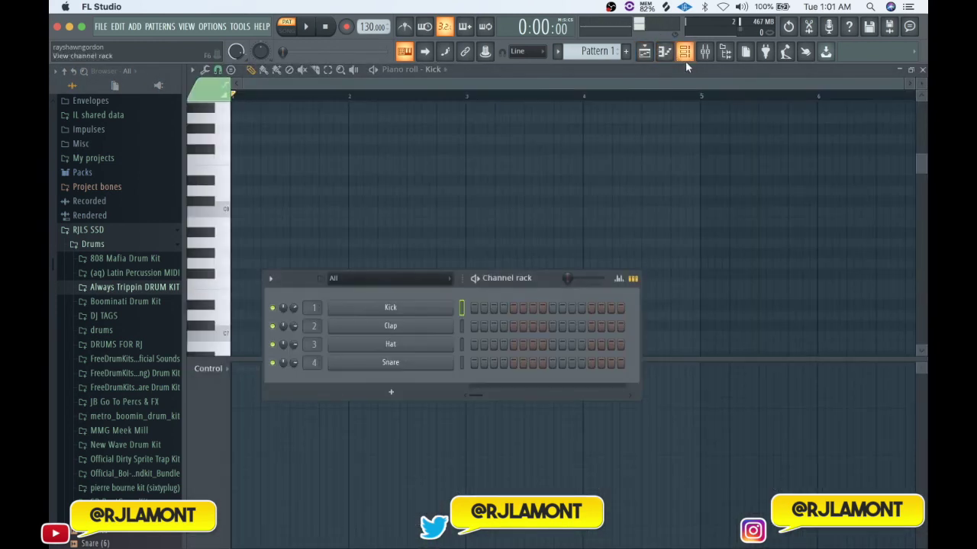
pyautogui.click(705, 51)
pyautogui.click(686, 51)
pyautogui.click(664, 51)
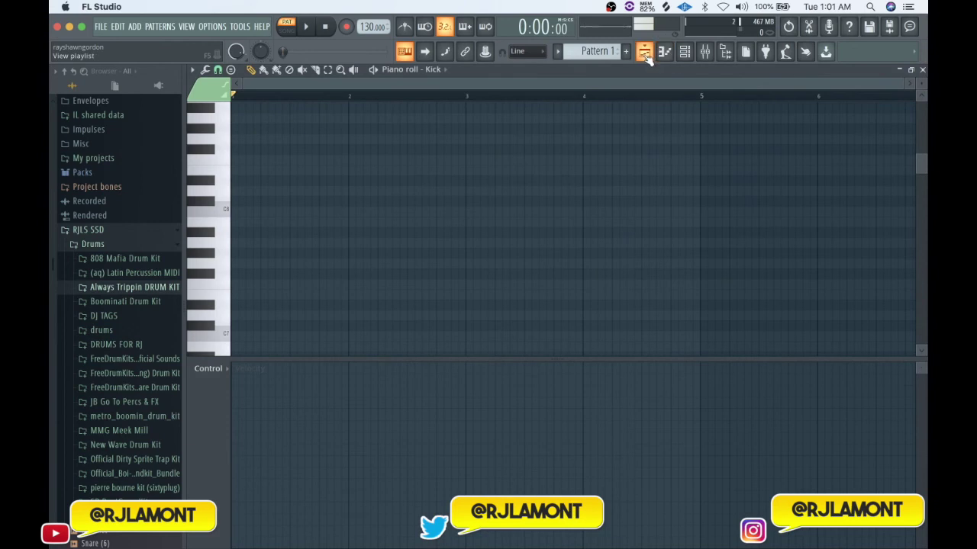
pyautogui.click(644, 51)
pyautogui.click(664, 51)
pyautogui.click(686, 51)
pyautogui.click(685, 51)
pyautogui.click(705, 51)
pyautogui.click(685, 51)
pyautogui.click(664, 51)
pyautogui.click(644, 51)
pyautogui.click(664, 51)
pyautogui.click(664, 51)
pyautogui.click(686, 51)
pyautogui.click(705, 51)
pyautogui.click(685, 51)
pyautogui.click(644, 51)
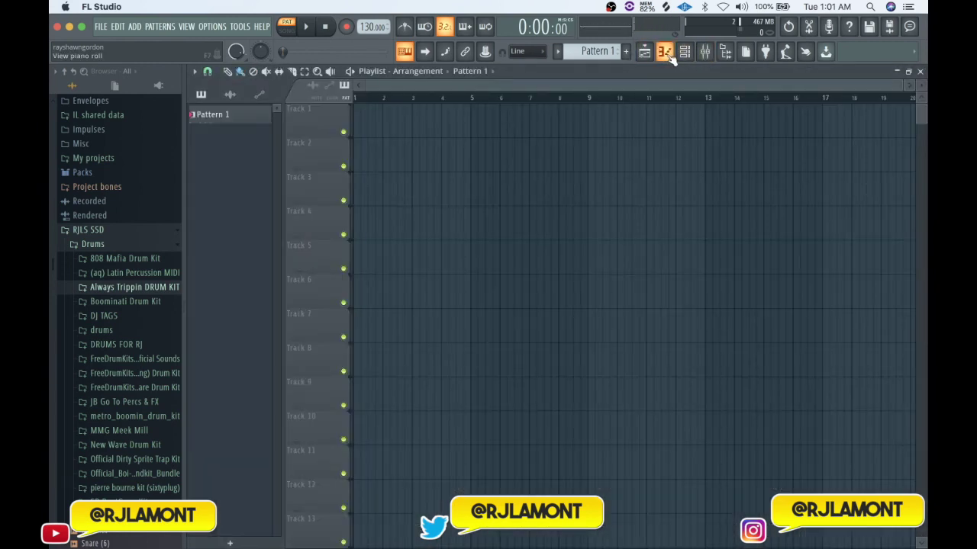
pyautogui.click(664, 51)
pyautogui.click(685, 51)
pyautogui.click(705, 51)
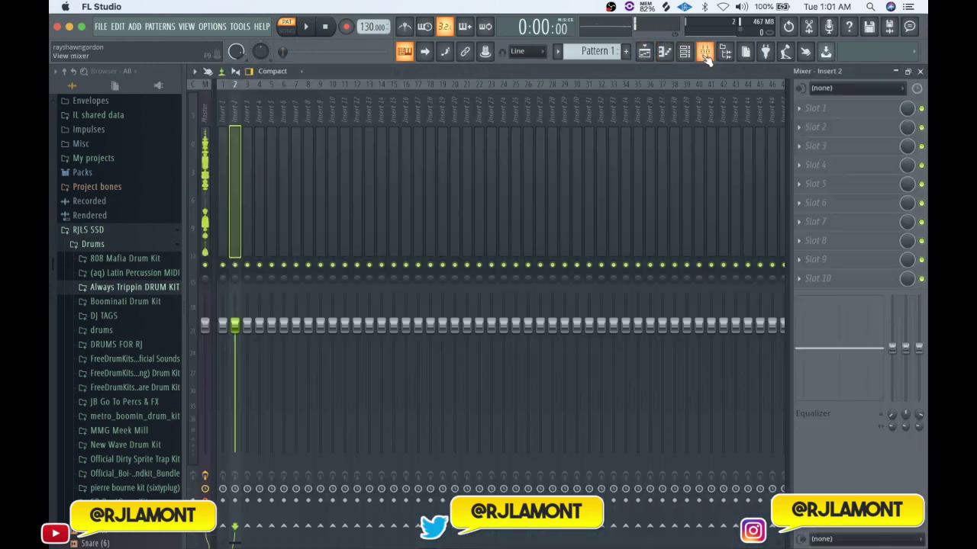